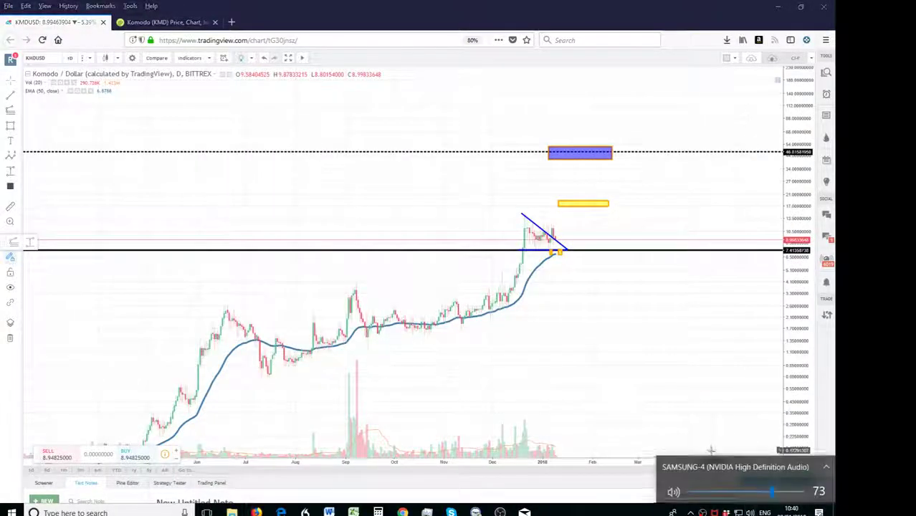
key("XF86AudioRaiseVolume")
key("XF86AudioRaiseVolume")
key("XF86AudioRaiseVolume")
key("XF86AudioRaiseVolume")
left_click(735, 467)
left_click(716, 440)
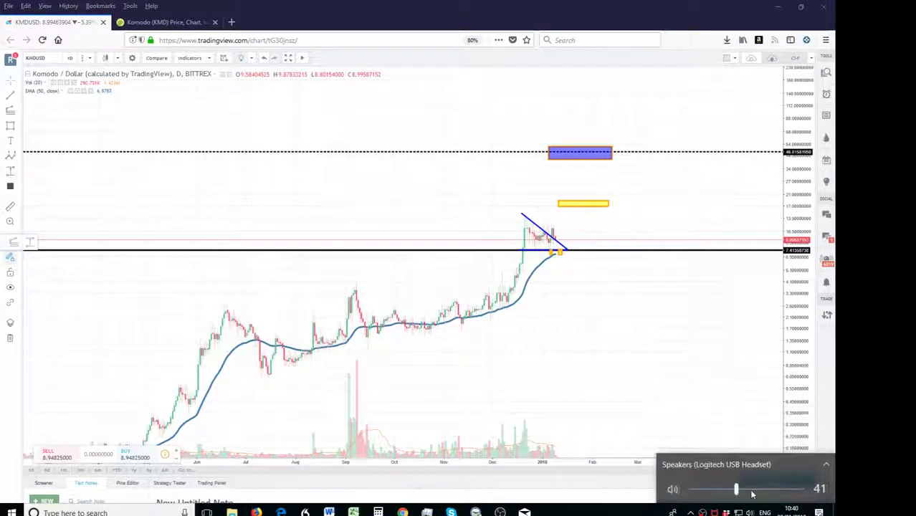
left_click(709, 388)
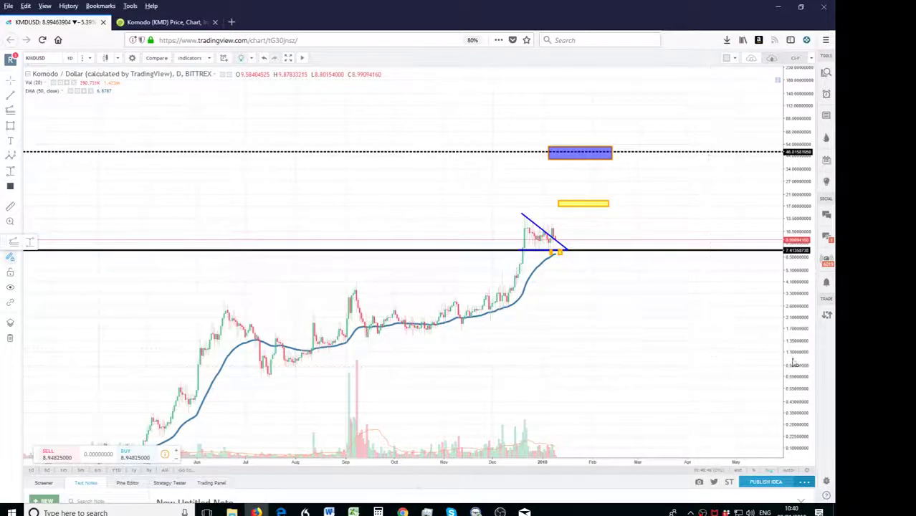
left_click_drag(793, 364, 793, 316)
left_click_drag(590, 289, 678, 323)
scroll(678, 324, "up", 2)
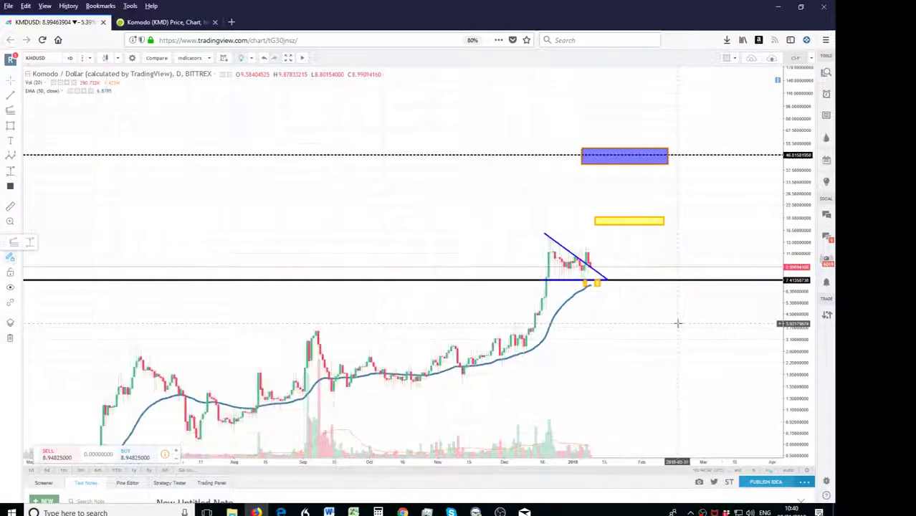
scroll(676, 322, "down", 2)
left_click_drag(677, 362, 654, 271)
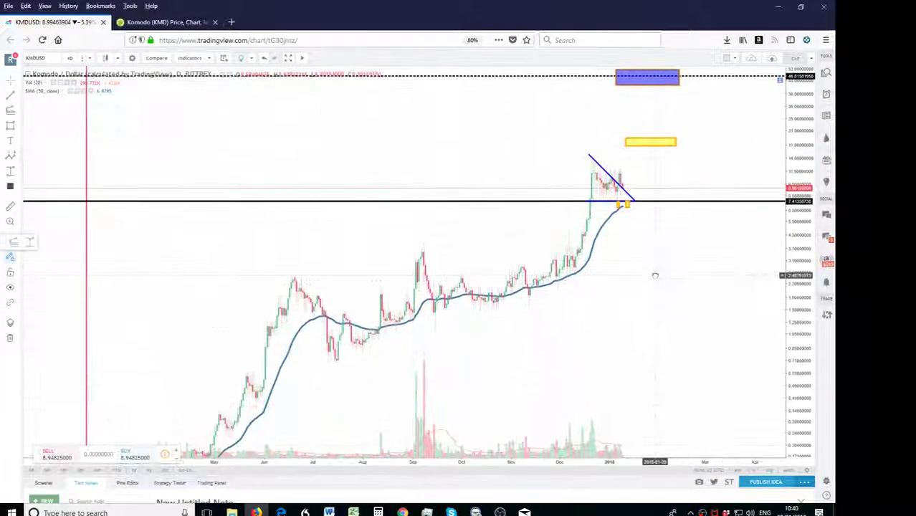
- Check Komodo's market overview on its CoinGecko page and return to the TradingView chart
left_click(179, 23)
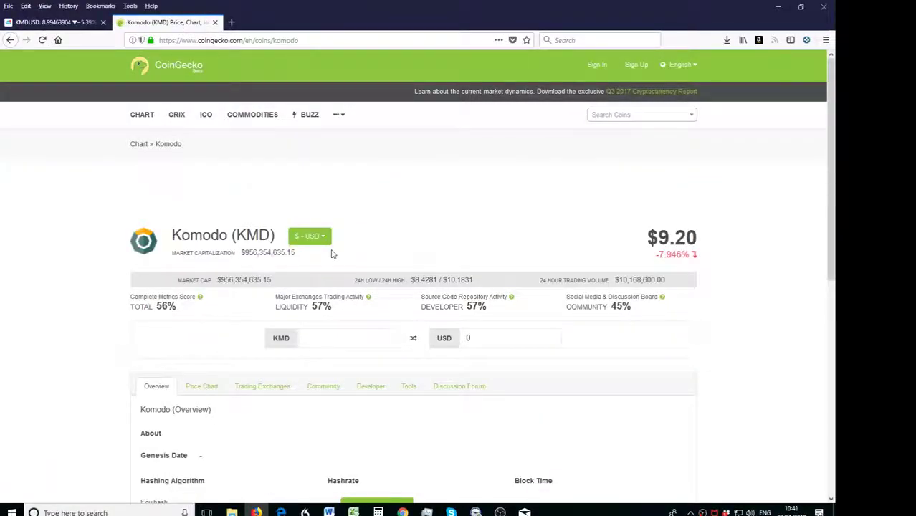
scroll(331, 254, "down", 2)
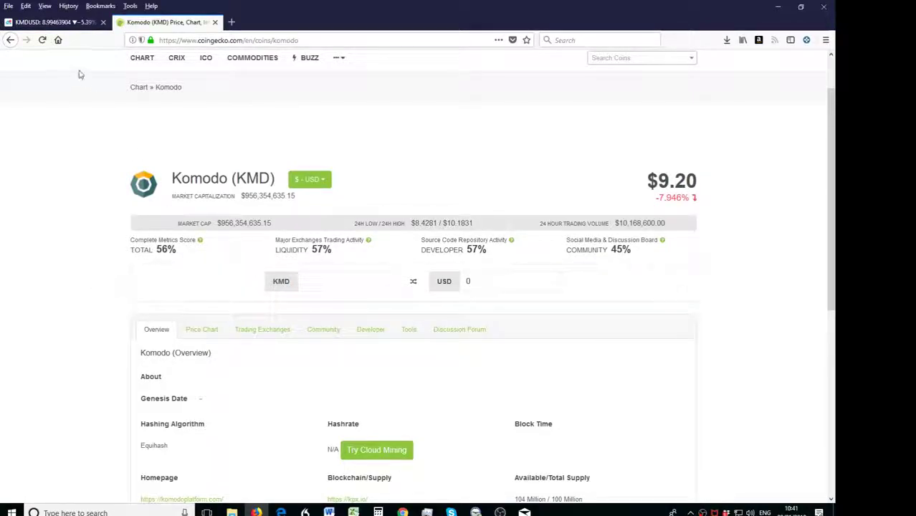
left_click(75, 22)
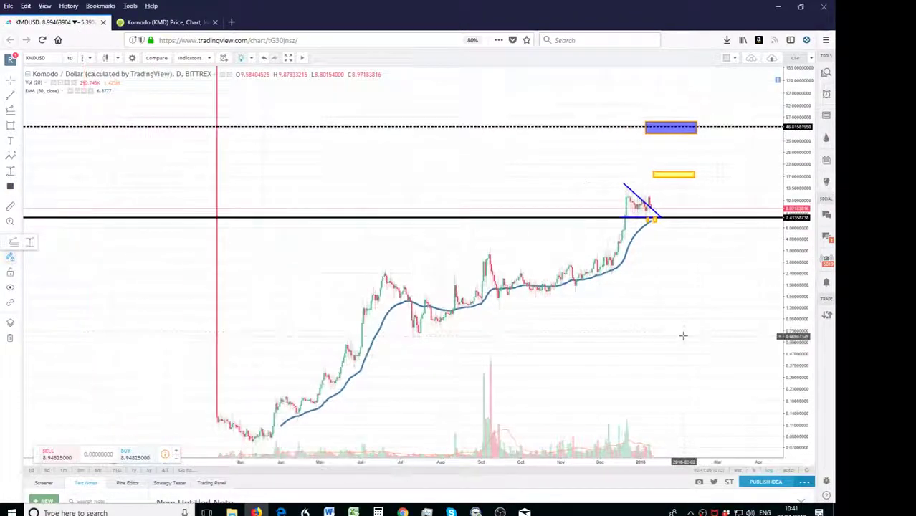
- Draw an Elliott Impulse Wave (12345) from the March 2017 low, with III on the dotted target line and V around late February 2018
left_click_drag(663, 362, 609, 315)
scroll(627, 301, "down", 2)
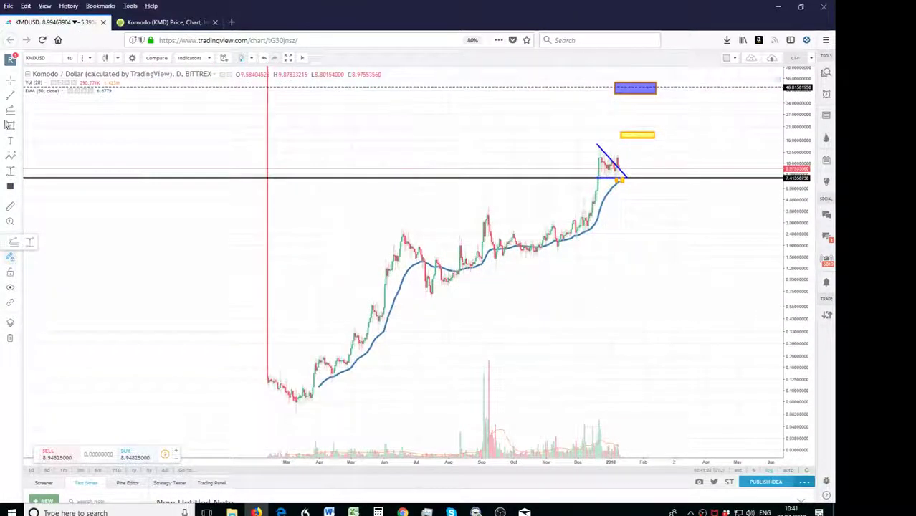
left_click(23, 160)
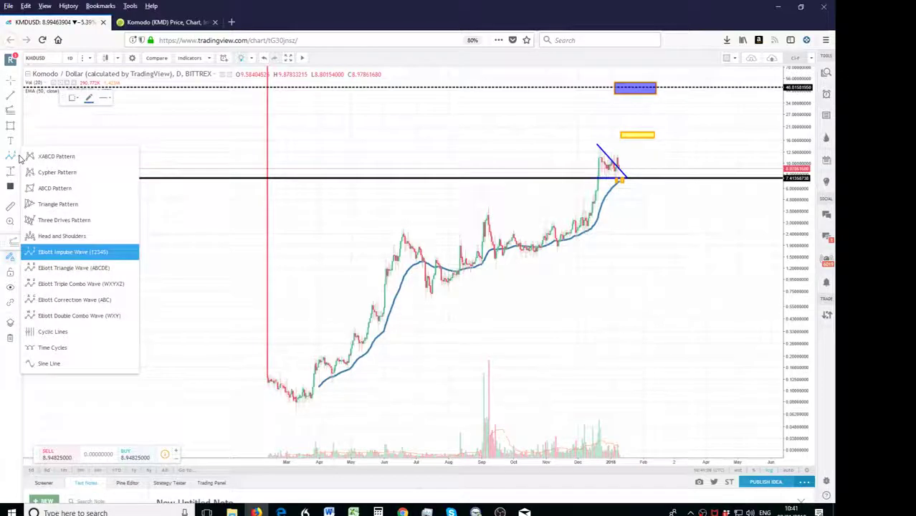
left_click(129, 255)
left_click(293, 414)
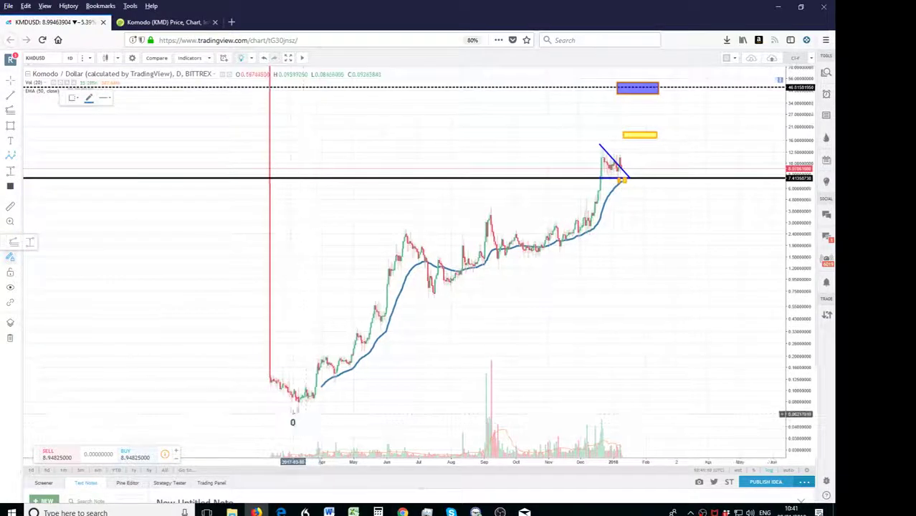
left_click(400, 224)
left_click(422, 304)
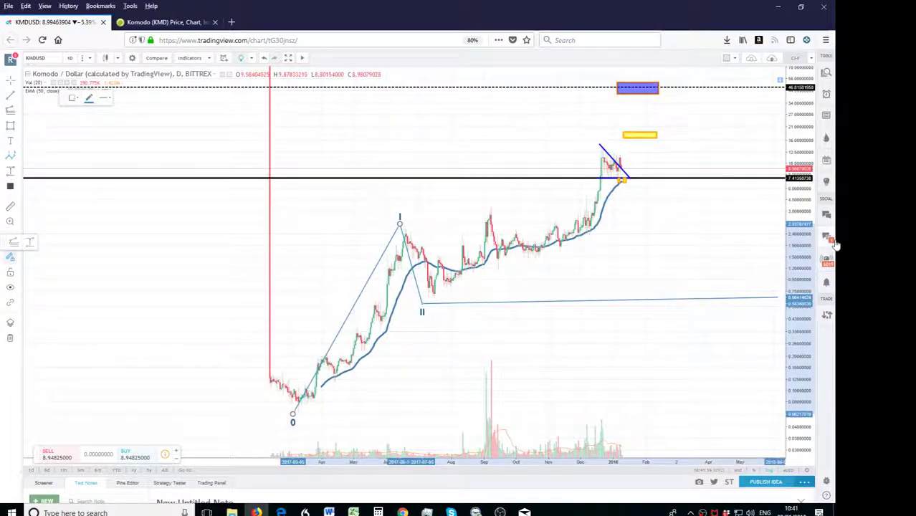
left_click_drag(800, 204, 800, 266)
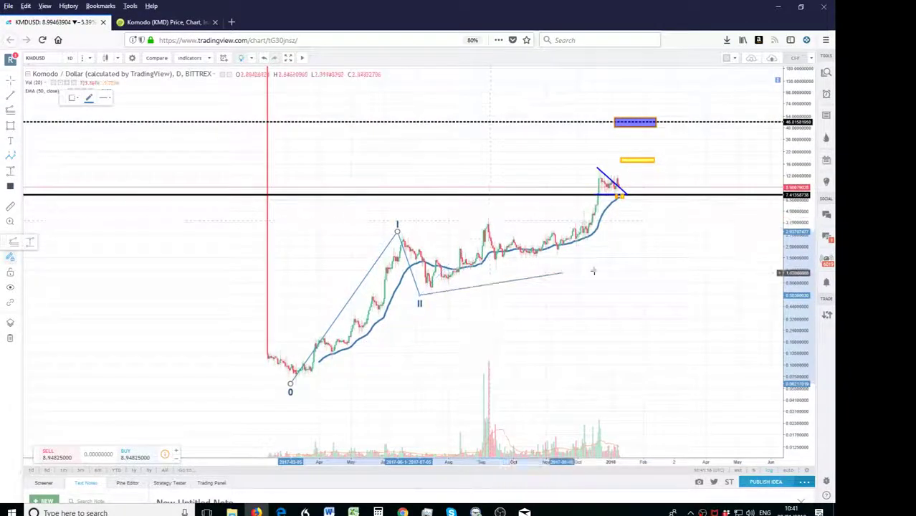
left_click(602, 123)
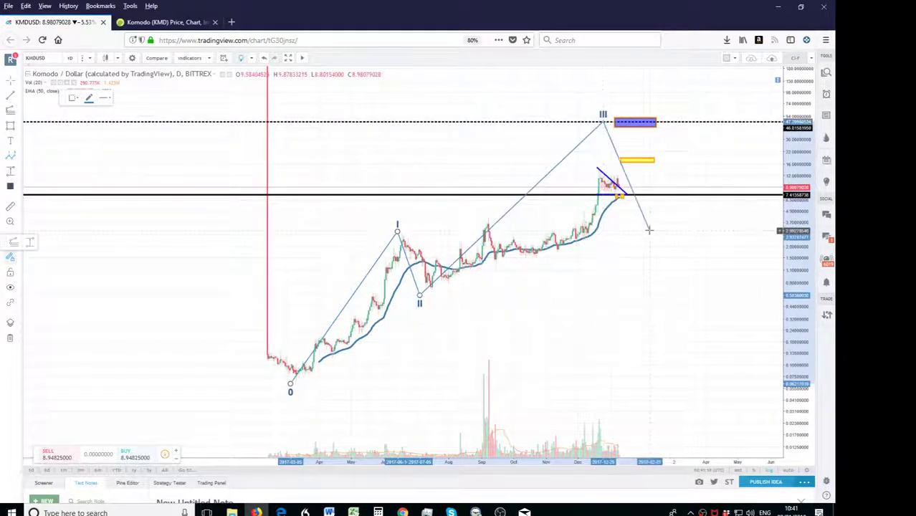
left_click(628, 147)
left_click_drag(798, 110, 768, 179)
left_click(670, 92)
scroll(684, 154, "up", 5)
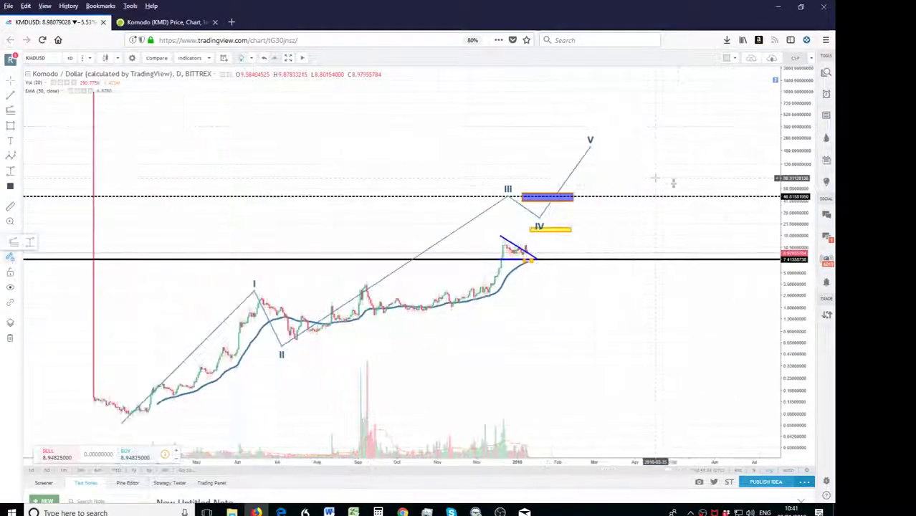
- Hide the impulse wave's connecting lines and shift its wave IV point to about early March 2018
left_click_drag(789, 203, 788, 170)
left_click_drag(649, 134, 668, 149)
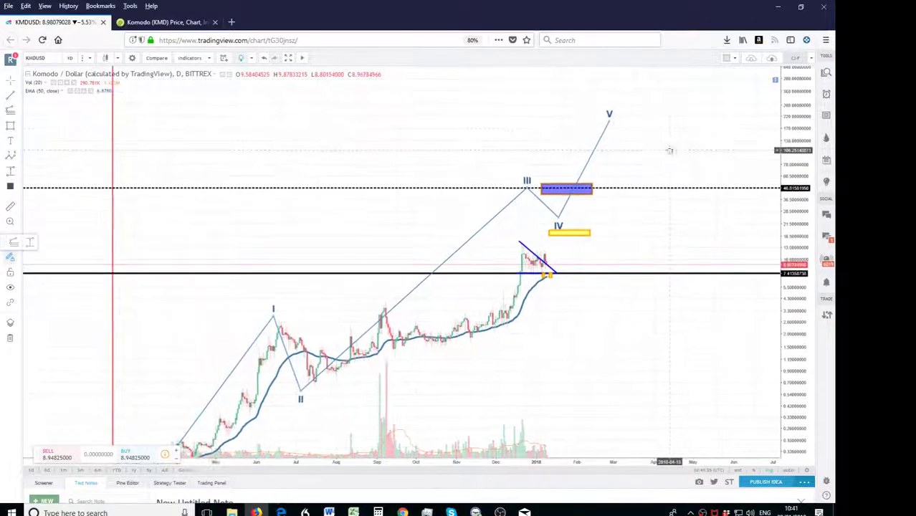
double_click(607, 131)
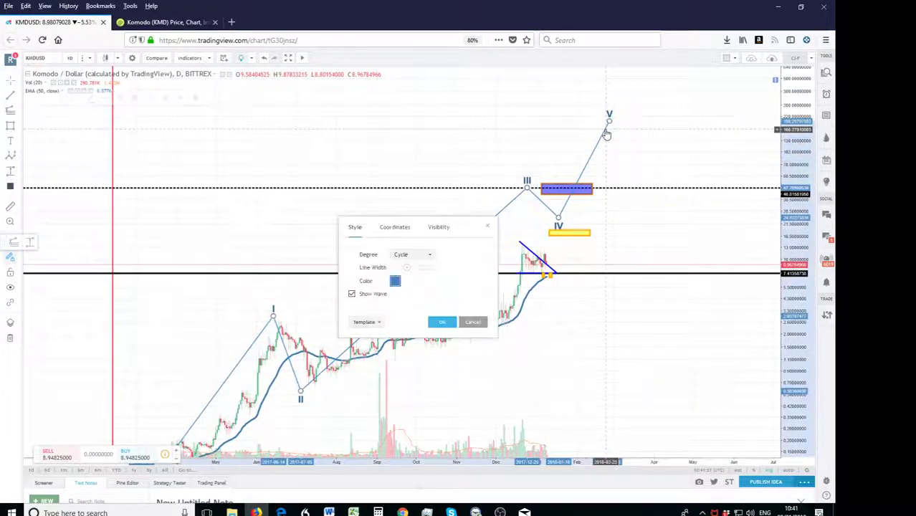
left_click(352, 293)
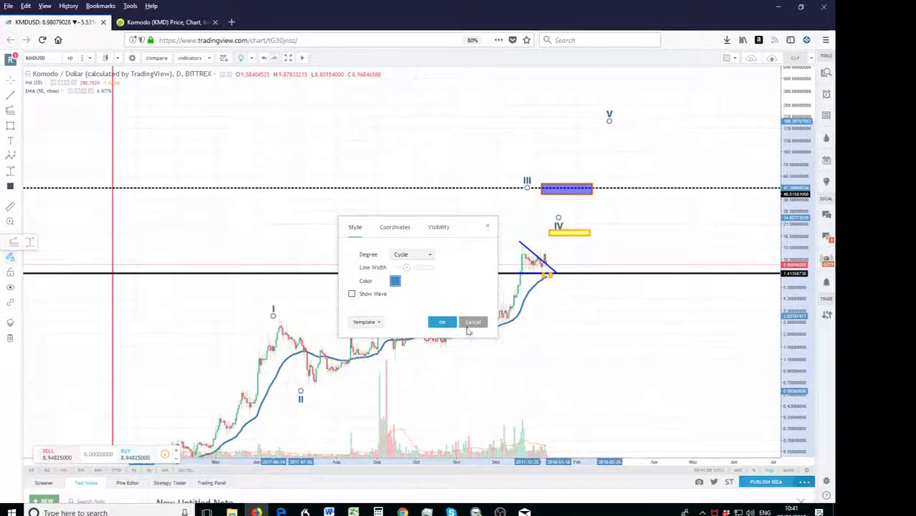
left_click(445, 324)
left_click_drag(591, 314, 638, 298)
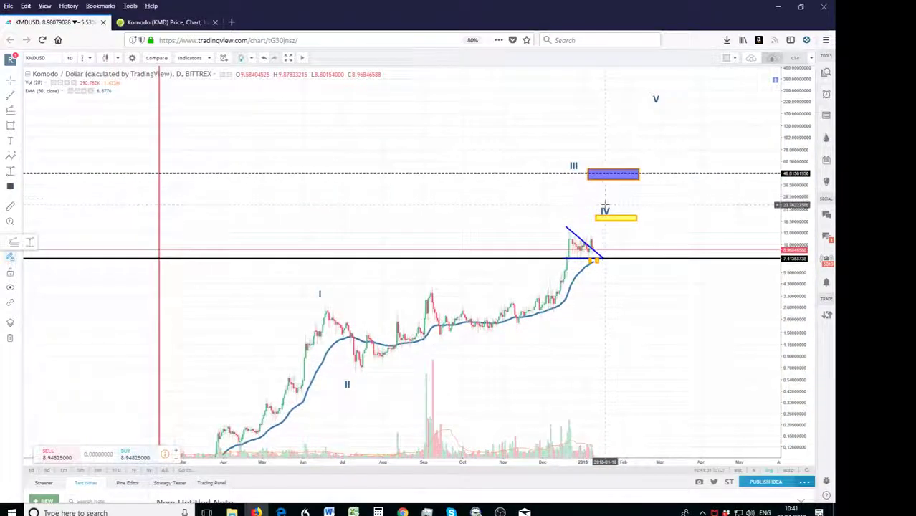
left_click_drag(606, 210, 664, 205)
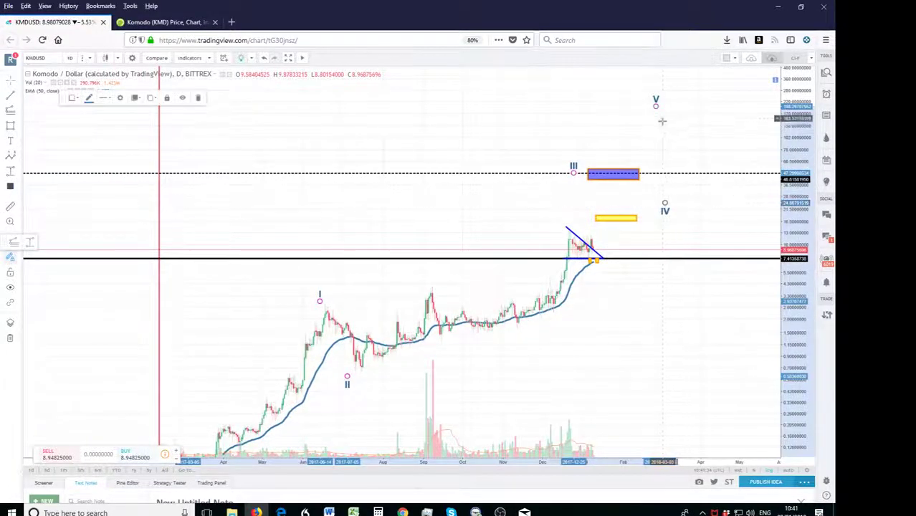
- Measure the price range from the latest candles up to the blue target zone, and remove the measurement
left_click_drag(667, 147, 605, 153)
scroll(623, 208, "down", 2)
left_click_drag(797, 314, 796, 259)
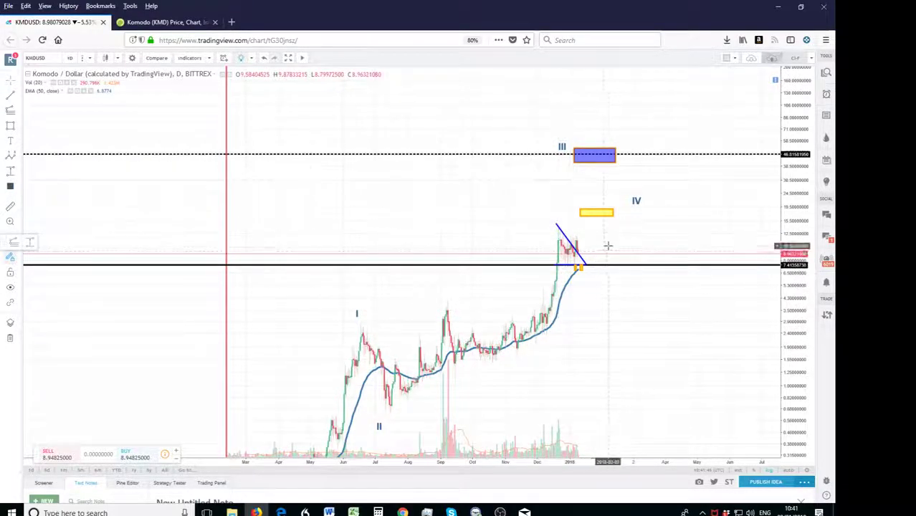
scroll(599, 265, "up", 3)
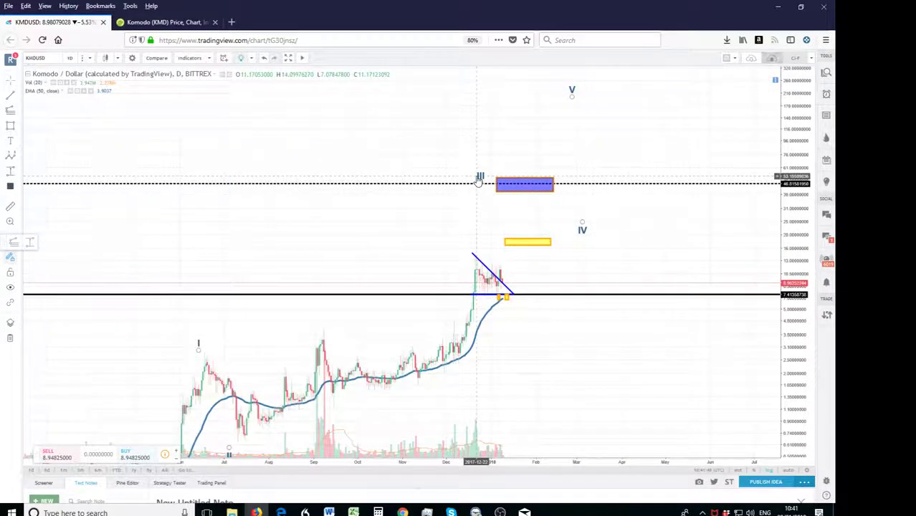
left_click_drag(634, 223, 649, 236)
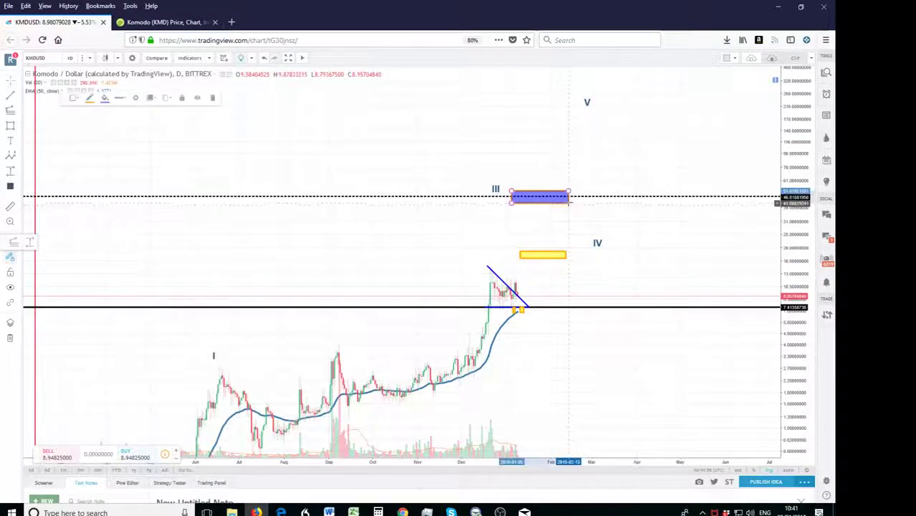
left_click(11, 170)
left_click(517, 289)
left_click(566, 198)
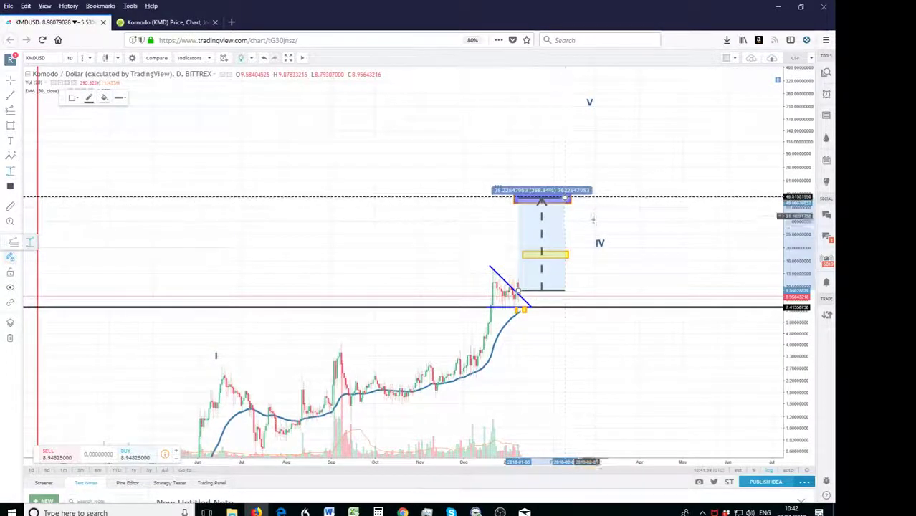
key("Delete")
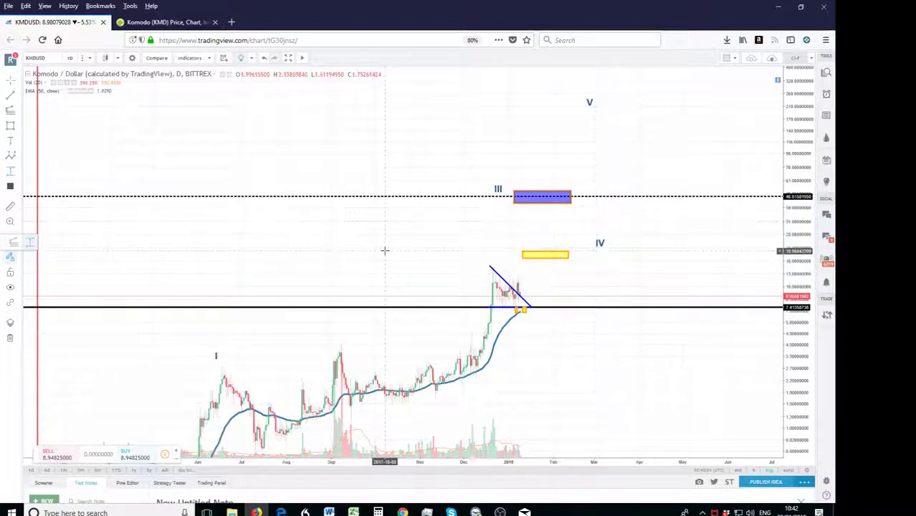
- Load the KMDBTC (Komodo / Bitcoin) chart from Bittrex
type("KMDBTC")
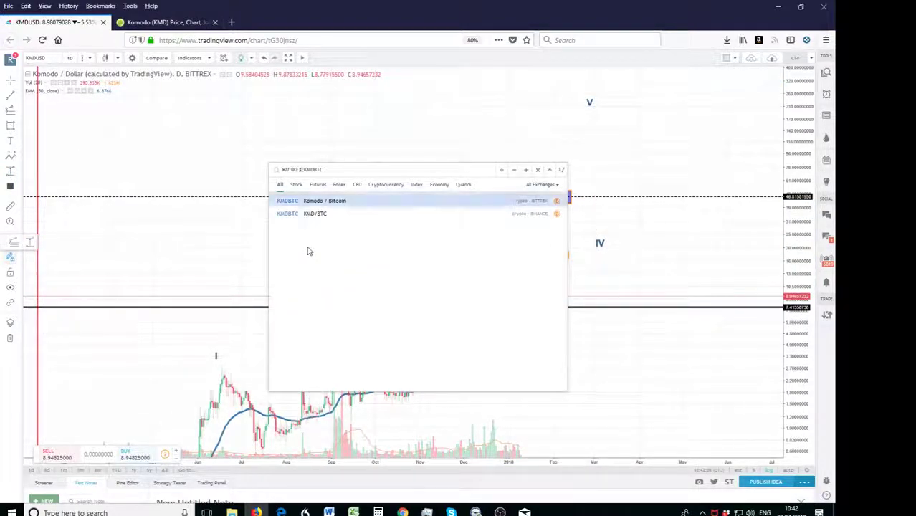
key("Return")
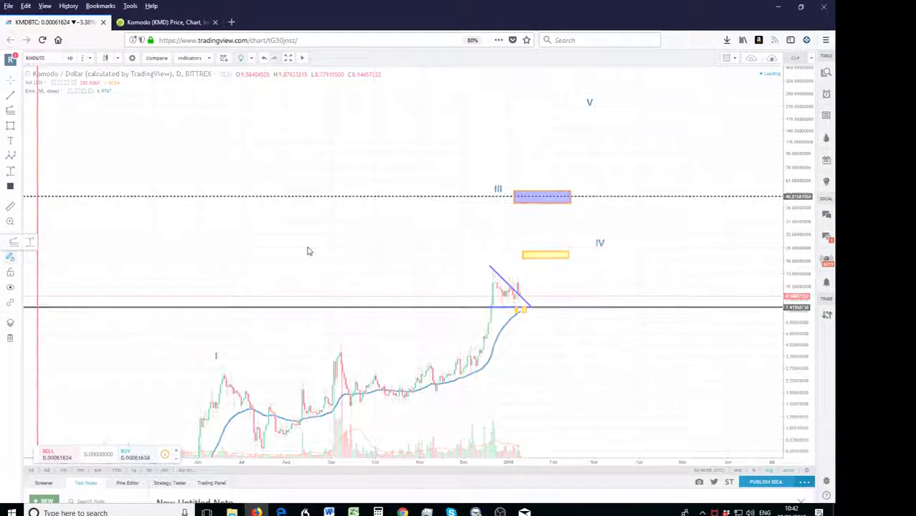
scroll(645, 295, "down", 2)
left_click_drag(800, 370, 783, 259)
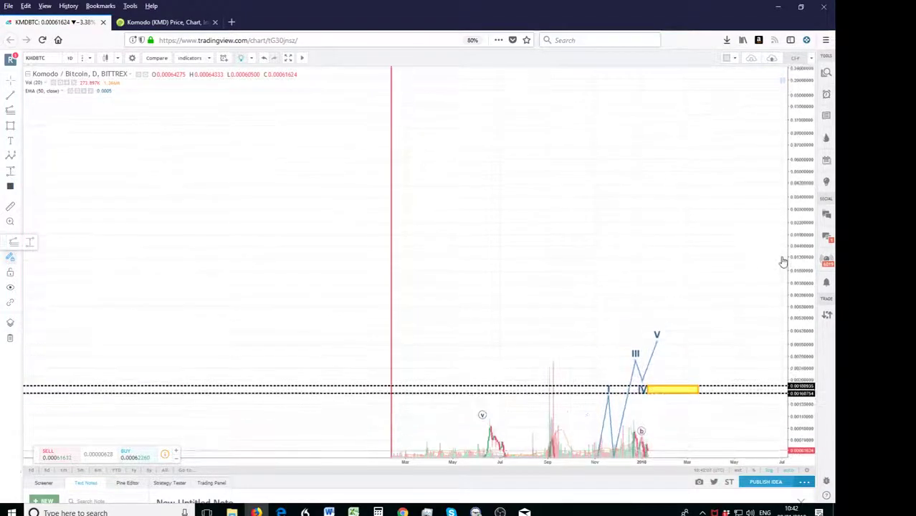
- Delete the old I–V Elliott impulse wave from the Komodo / Bitcoin chart
left_click_drag(703, 240, 681, 84)
left_click_drag(797, 383, 801, 267)
left_click_drag(719, 380, 748, 260)
left_click_drag(629, 144, 228, 286)
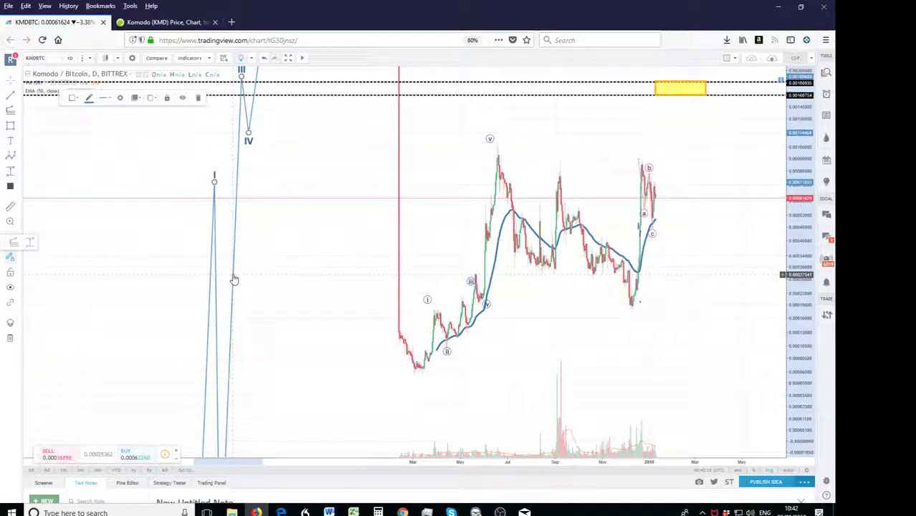
key("Delete")
- Draw an Elliott Correction Wave (ABC) over the decline from the June 2017 peak to the low around early December 2017
left_click(19, 158)
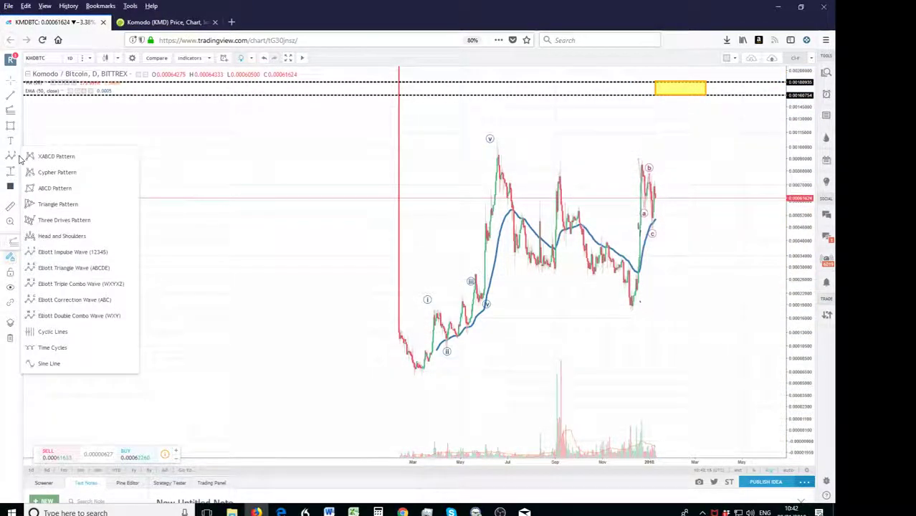
left_click(122, 285)
left_click(488, 165)
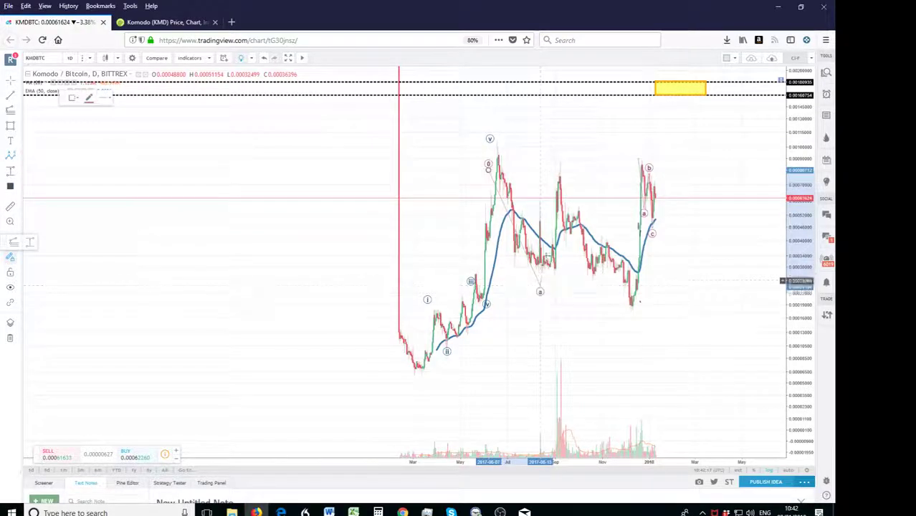
left_click(540, 289)
left_click(554, 177)
left_click(627, 320)
- Draw an Elliott Impulse Wave (12345) from the March 2017 low, with III just above the yellow zone and V around April 2018
left_click_drag(676, 316, 636, 360)
left_click_drag(800, 212, 784, 315)
left_click_drag(712, 286, 733, 305)
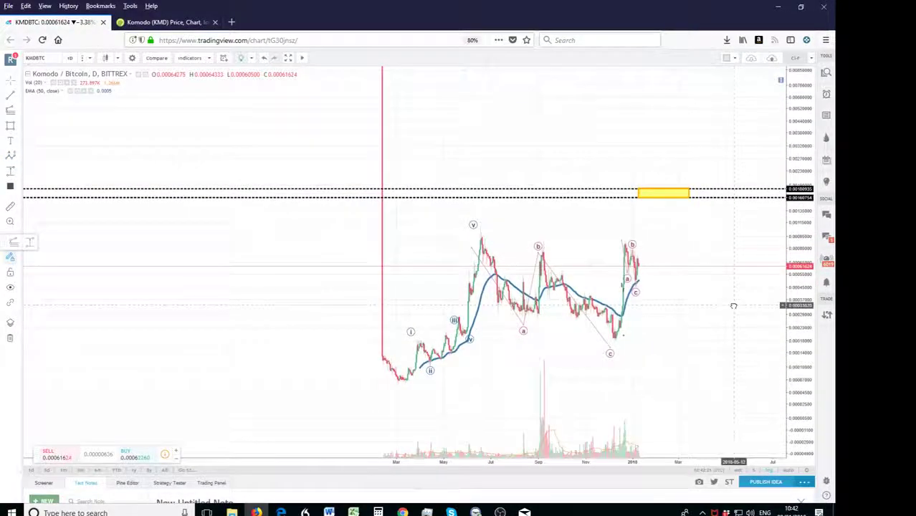
left_click(18, 158)
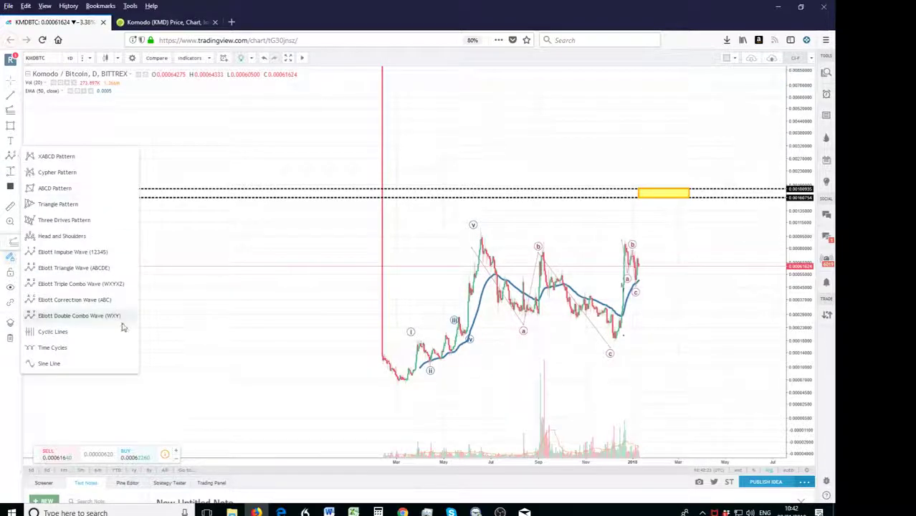
left_click(114, 254)
left_click(396, 399)
left_click(460, 228)
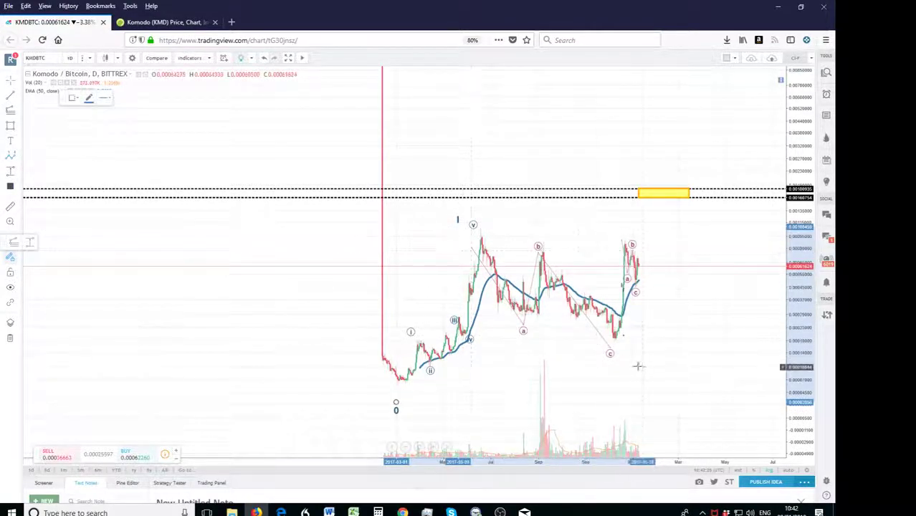
left_click(679, 209)
left_click(716, 117)
- Turn on Show Wave for the 0–V impulse wave so its points are joined by lines
left_click_drag(719, 175, 688, 161)
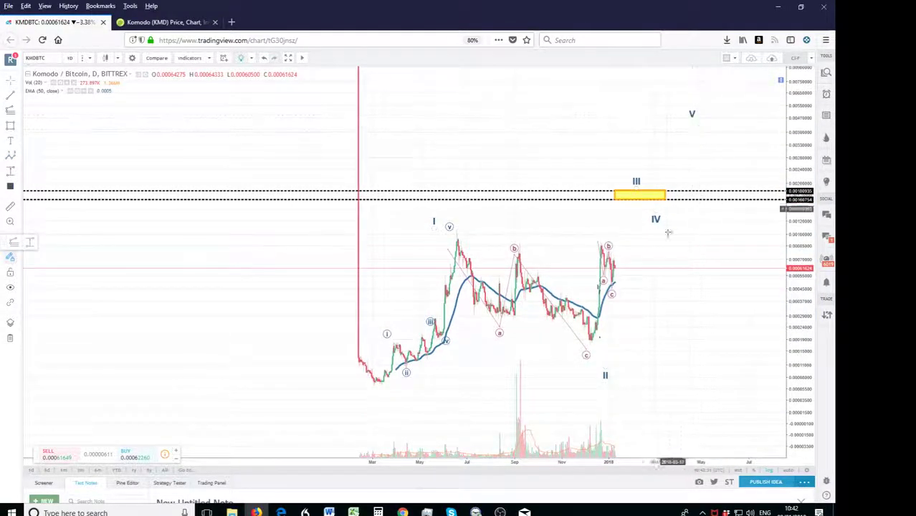
double_click(640, 185)
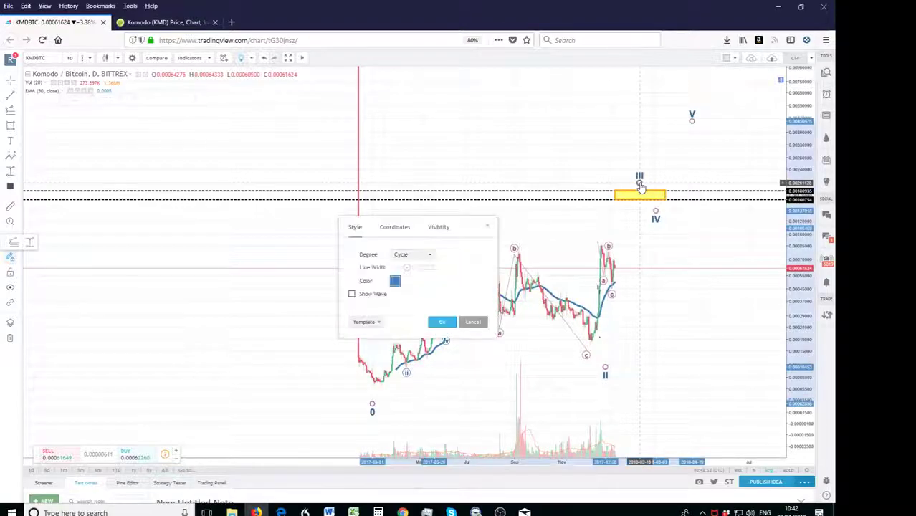
left_click(351, 294)
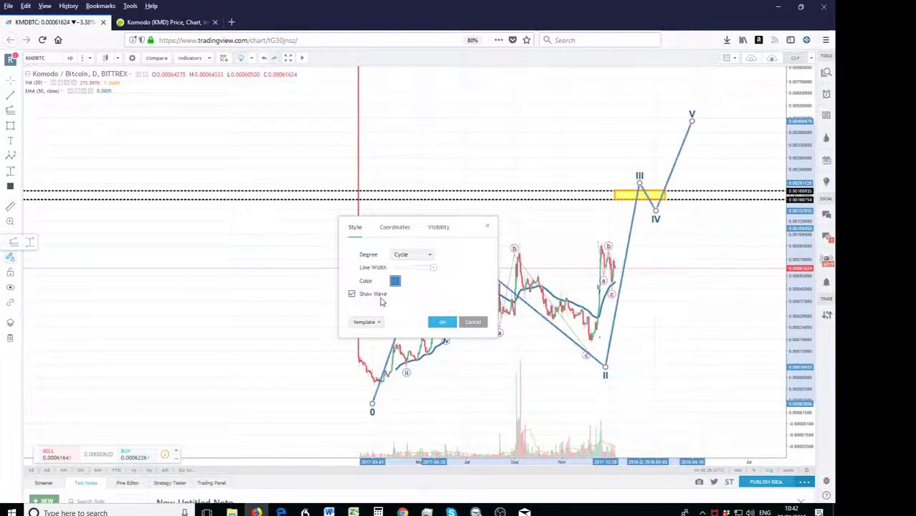
left_click(677, 384)
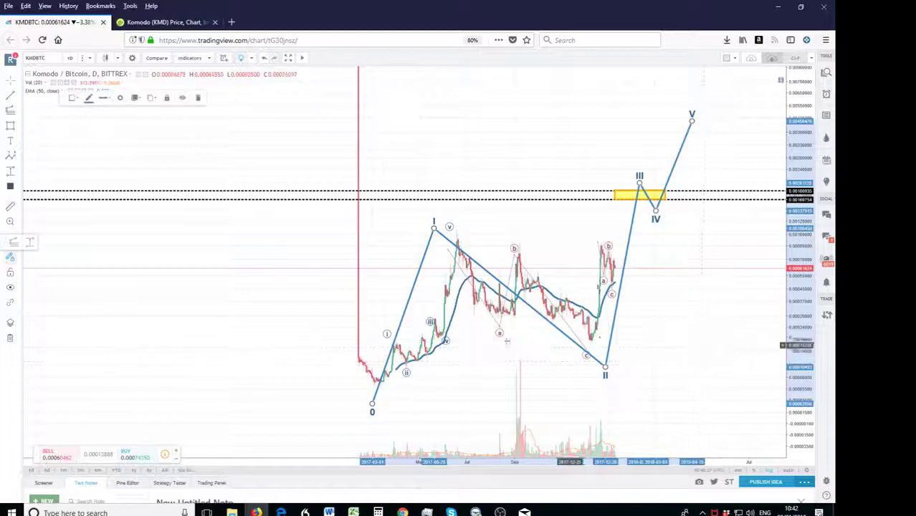
- Brush a five-wave path in the empty area after January 2018, circle its first leg, and ring the December rally and its abc correction
left_click_drag(665, 335, 710, 327)
scroll(783, 297, "up", 3)
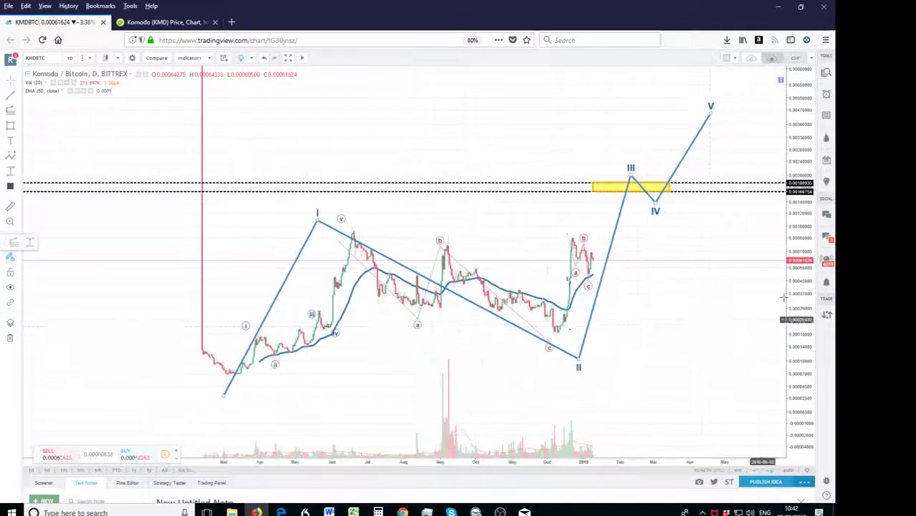
left_click_drag(804, 318, 803, 247)
left_click_drag(674, 283, 591, 271)
scroll(716, 283, "up", 2)
left_click(19, 133)
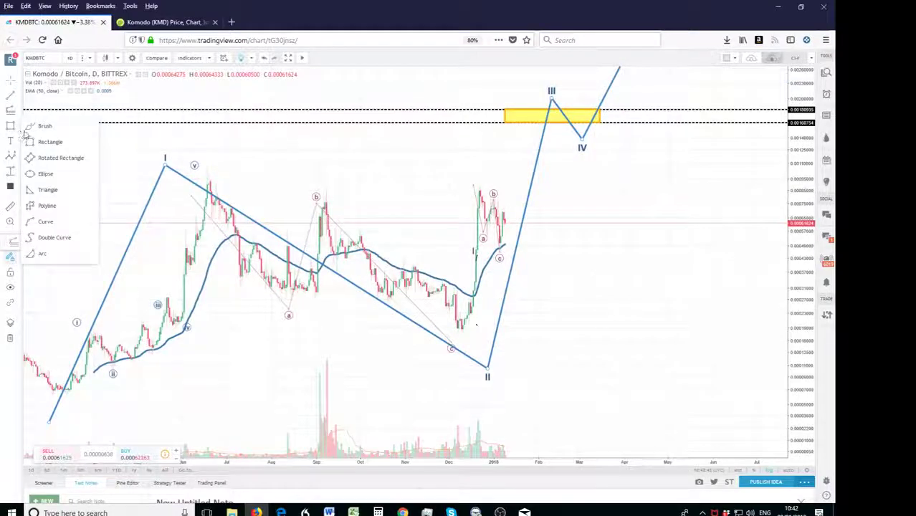
left_click(40, 125)
mouse_move(603, 425)
left_mouse_down()
mouse_move(639, 321)
mouse_move(741, 179)
left_mouse_up()
mouse_move(642, 313)
left_mouse_down()
mouse_move(571, 402)
mouse_move(643, 309)
left_mouse_up()
mouse_move(448, 239)
left_mouse_down()
mouse_move(469, 326)
mouse_move(502, 215)
mouse_move(493, 185)
left_mouse_up()
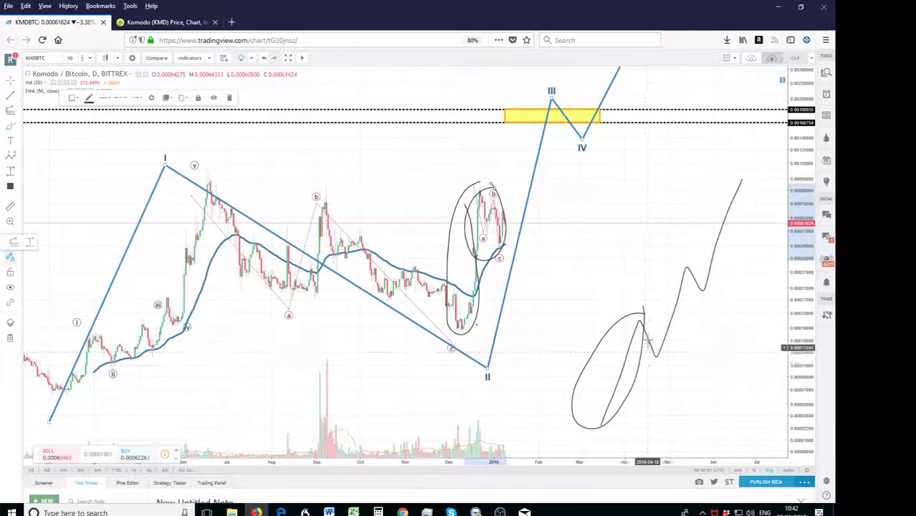
- Brush a loop and a box around the sketched path's first pullback, and write a 3 and a 1 above the path
mouse_move(648, 348)
left_mouse_down()
mouse_move(656, 379)
mouse_move(675, 318)
left_mouse_up()
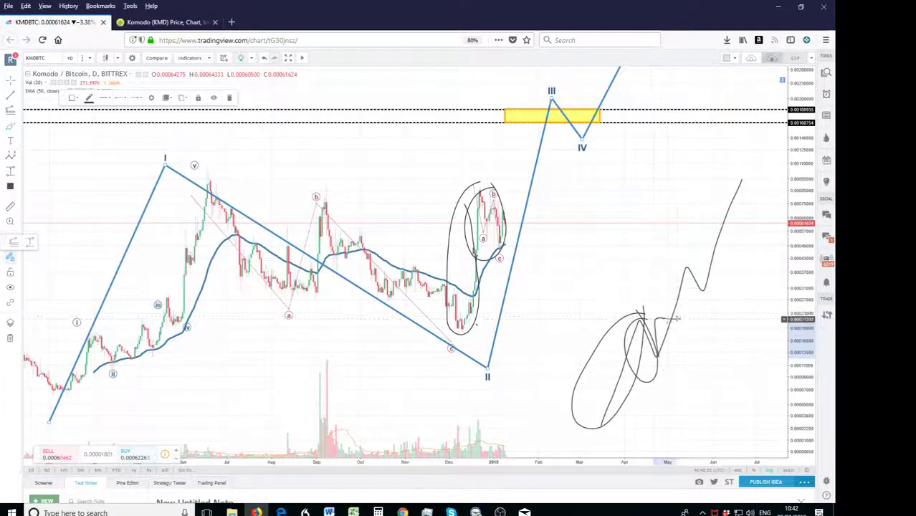
left_click_drag(625, 223, 633, 263)
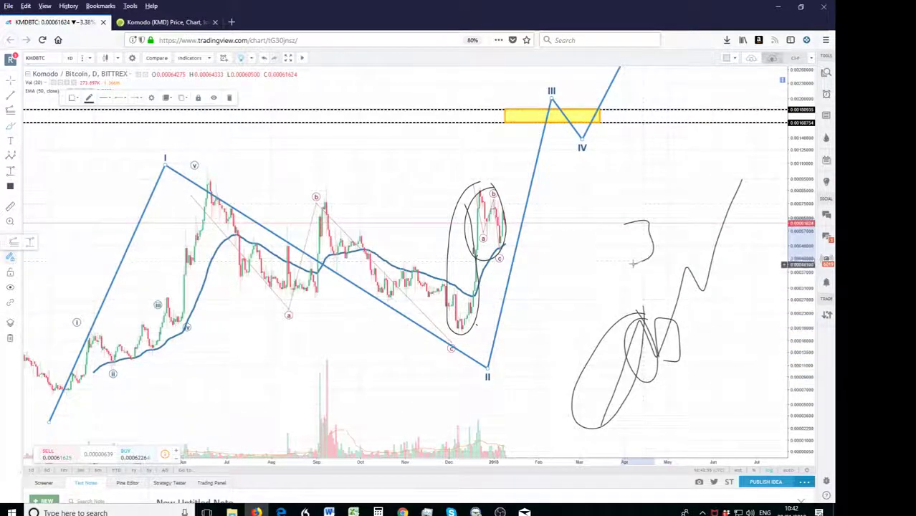
left_click_drag(674, 191, 667, 262)
- Brush a row of alternating 3s and 1s after the latest candles and loop a large stroke around it from the December low
scroll(558, 271, "up", 3)
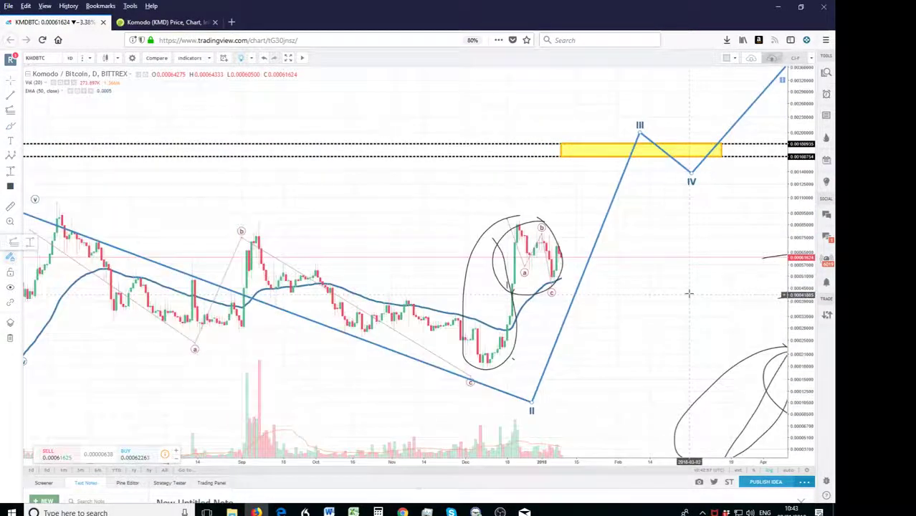
left_click_drag(799, 339, 798, 256)
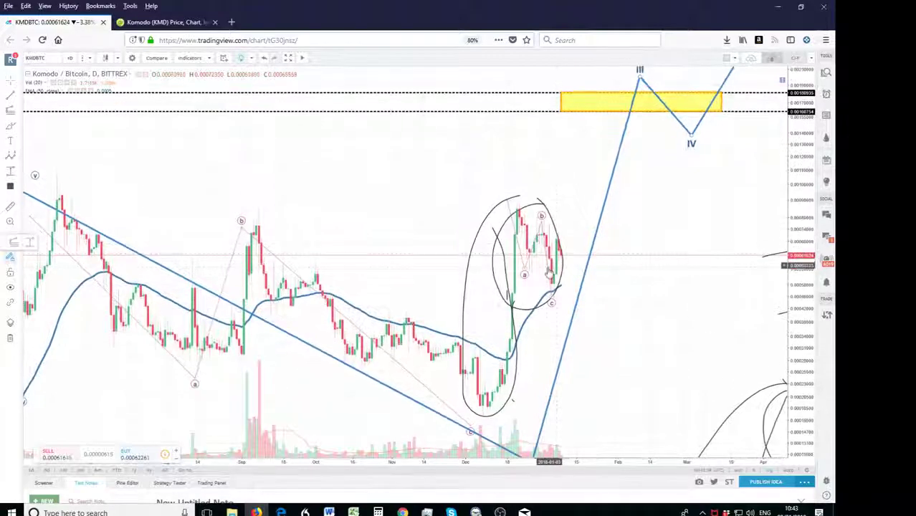
left_click_drag(621, 291, 521, 264)
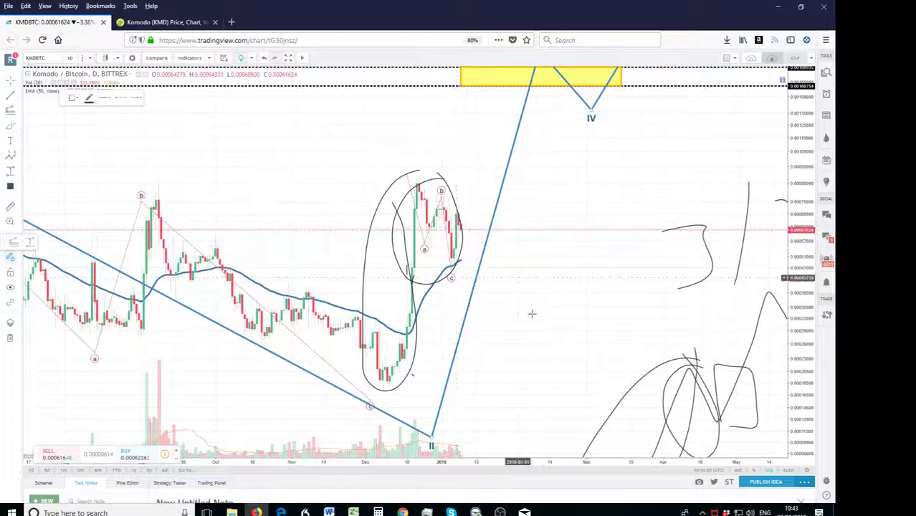
mouse_move(501, 308)
left_mouse_down()
mouse_move(518, 311)
mouse_move(510, 332)
left_mouse_up()
mouse_move(545, 277)
left_mouse_down()
mouse_move(545, 328)
mouse_move(560, 315)
left_mouse_up()
left_click_drag(575, 264, 579, 321)
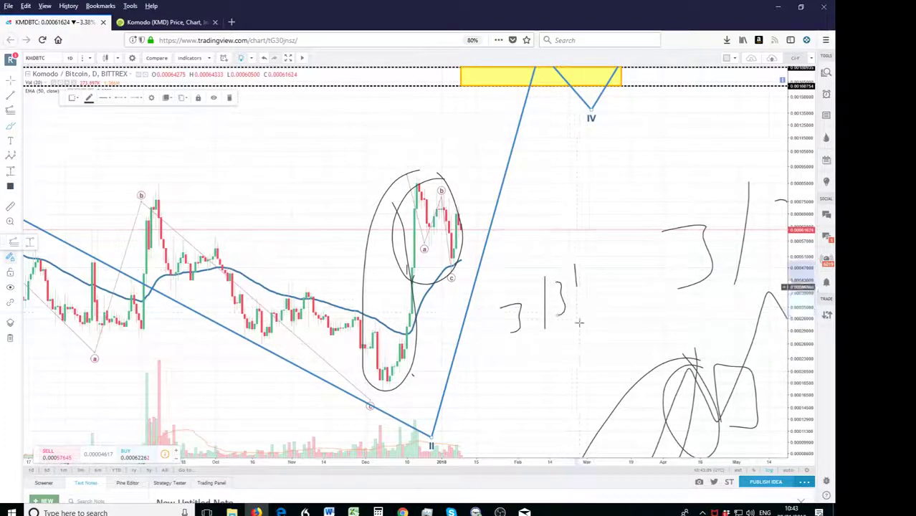
left_click_drag(586, 266, 599, 294)
left_click_drag(618, 228, 621, 284)
mouse_move(626, 243)
left_mouse_down()
mouse_move(636, 268)
mouse_move(630, 294)
left_mouse_up()
mouse_move(613, 187)
left_mouse_down()
mouse_move(400, 349)
mouse_move(683, 287)
left_mouse_up()
- Measure the price range from the latest candle up to the yellow target zone
left_click_drag(798, 192, 798, 297)
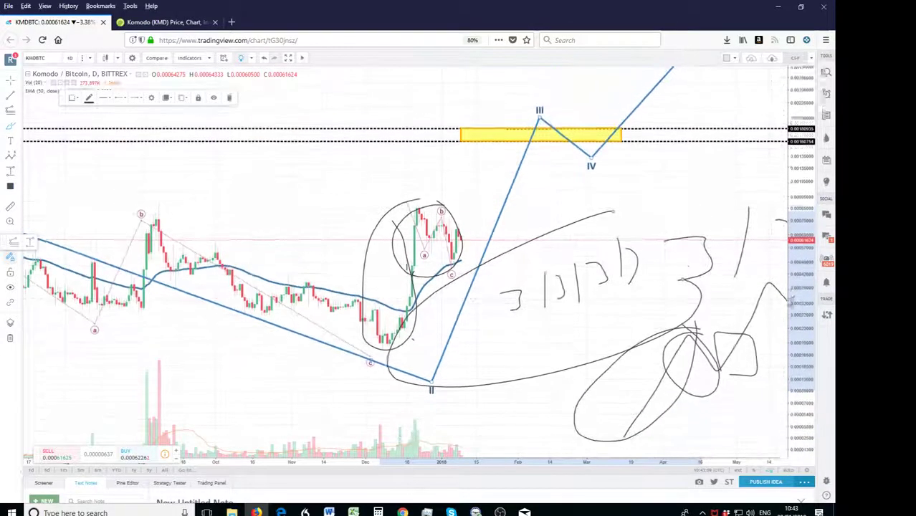
left_click_drag(556, 203, 554, 263)
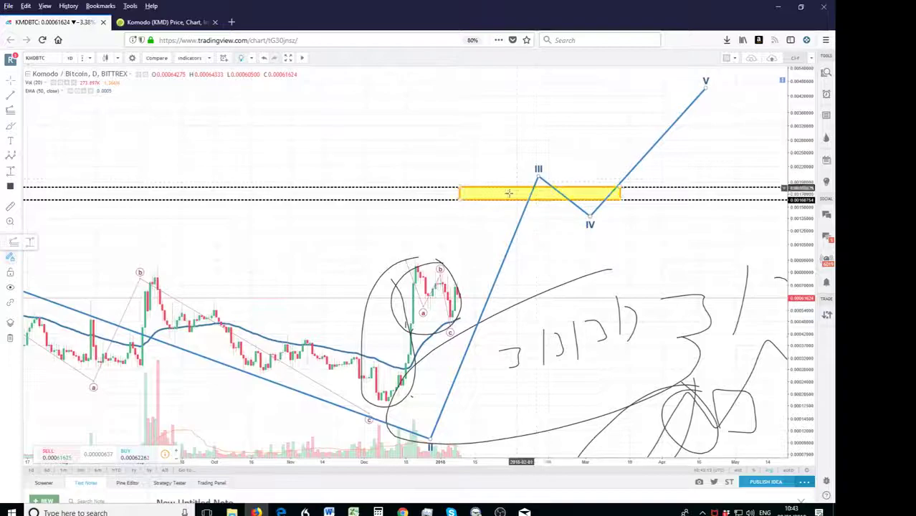
left_click(11, 170)
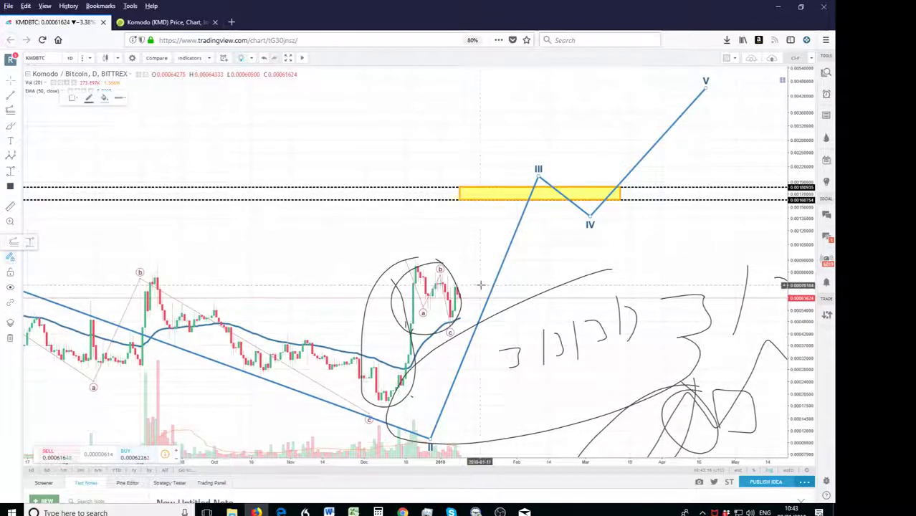
left_click(459, 294)
left_click(508, 193)
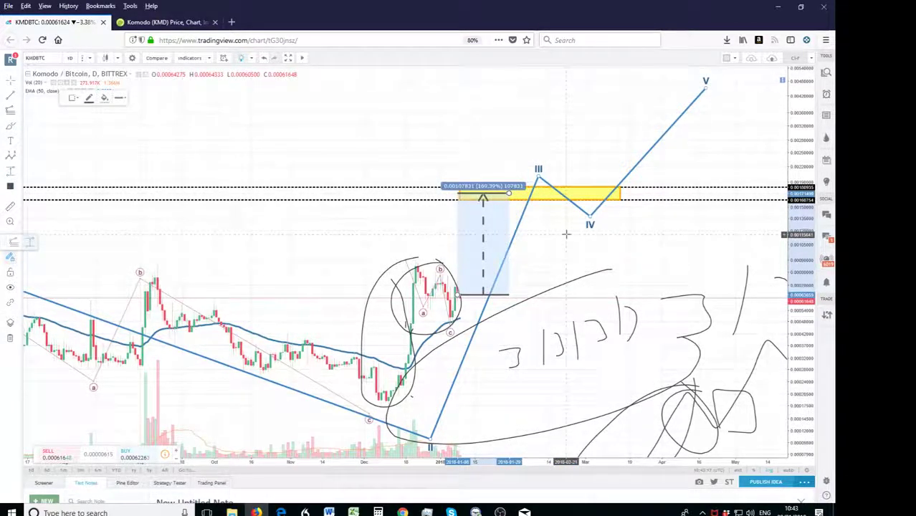
left_click(584, 190)
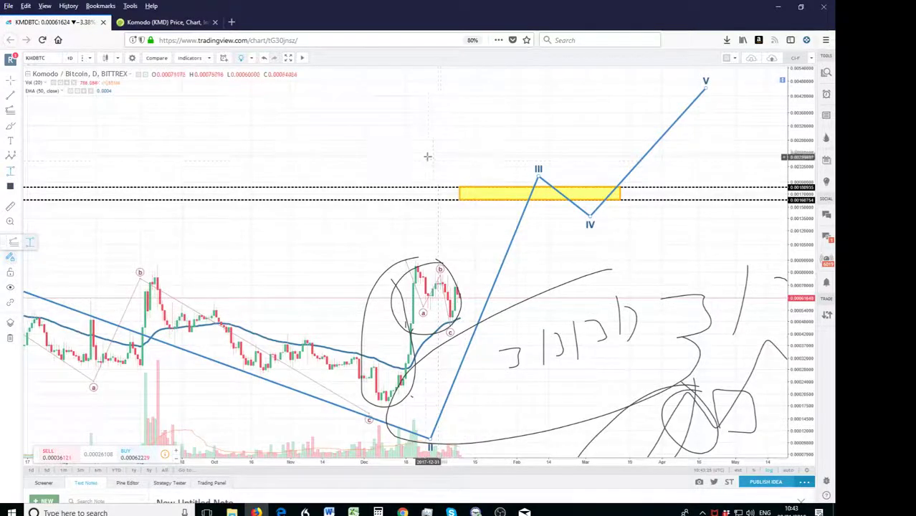
- Load the KMDUSD (Komodo / Dollar) chart
type("KMD")
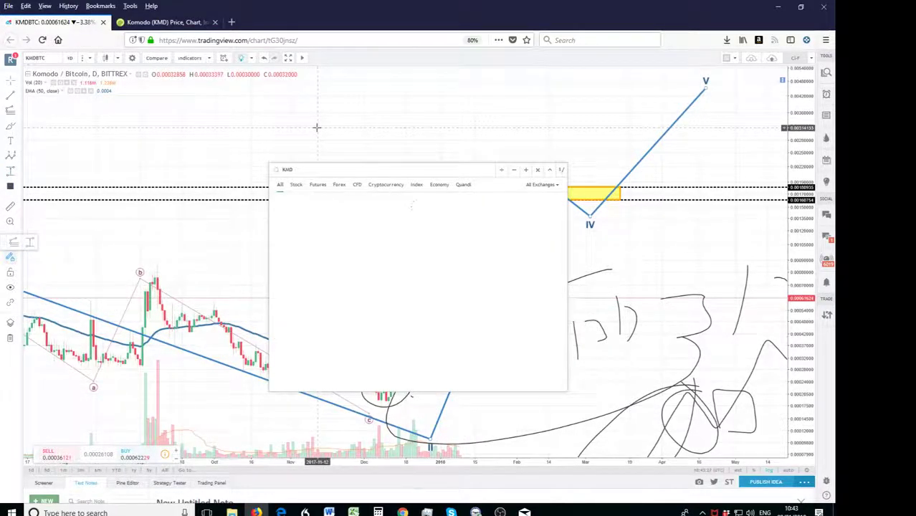
type("USD")
key("Return")
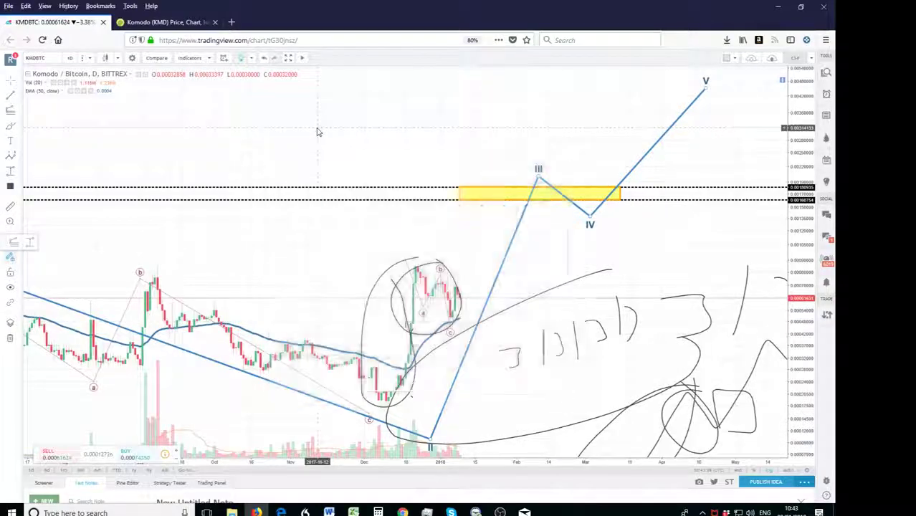
- Extend the start of the yellow target rectangle back to above the December 2017 peak on the Komodo / Dollar chart
left_click_drag(805, 137, 748, 237)
right_click(526, 221)
left_click_drag(471, 216, 506, 278)
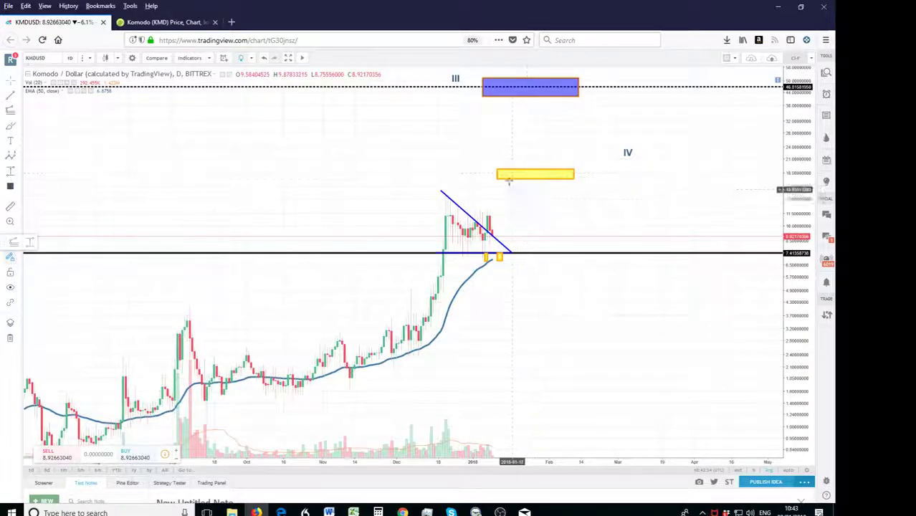
mouse_move(497, 174)
left_mouse_down()
mouse_move(433, 174)
mouse_move(447, 174)
left_mouse_up()
mouse_move(586, 90)
left_mouse_down()
mouse_move(556, 157)
mouse_move(557, 141)
mouse_move(558, 149)
left_mouse_up()
left_click(634, 171)
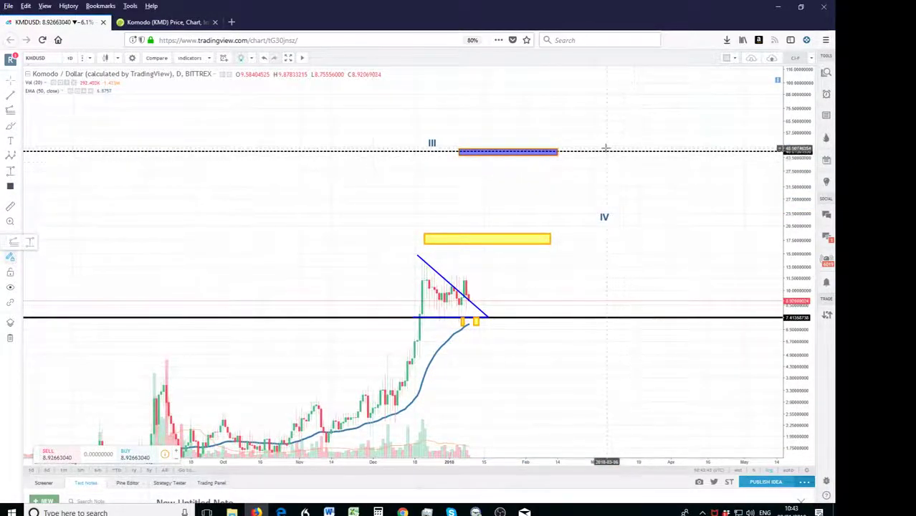
- Check Komodo's market capitalization and price on the CoinGecko page, and return to the TradingView chart
left_click(184, 24)
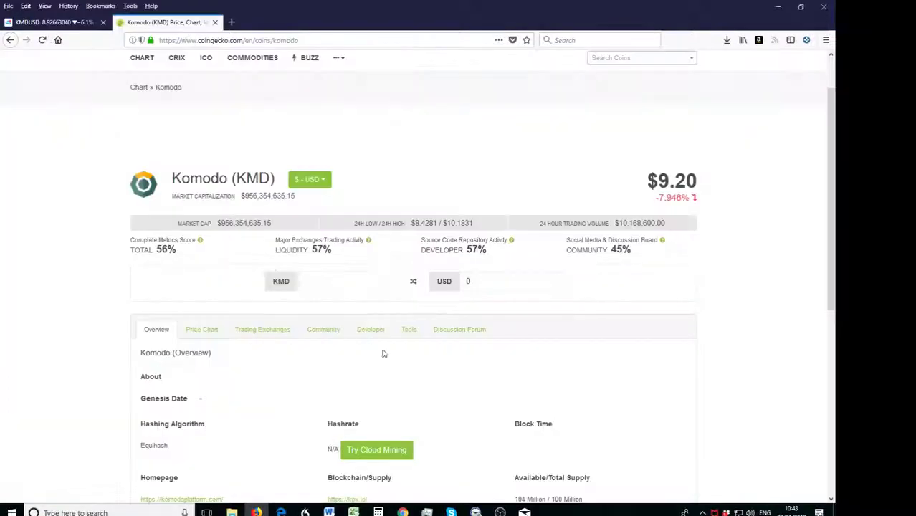
left_click(72, 22)
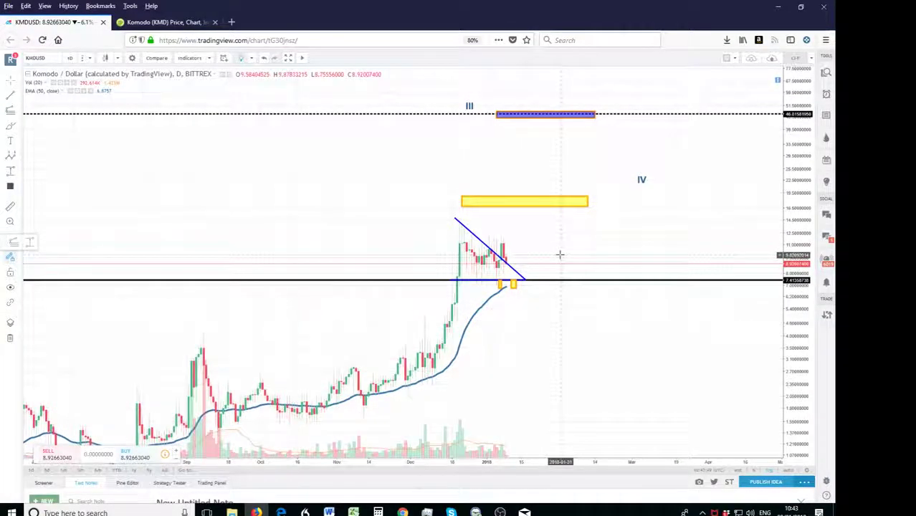
left_click(500, 513)
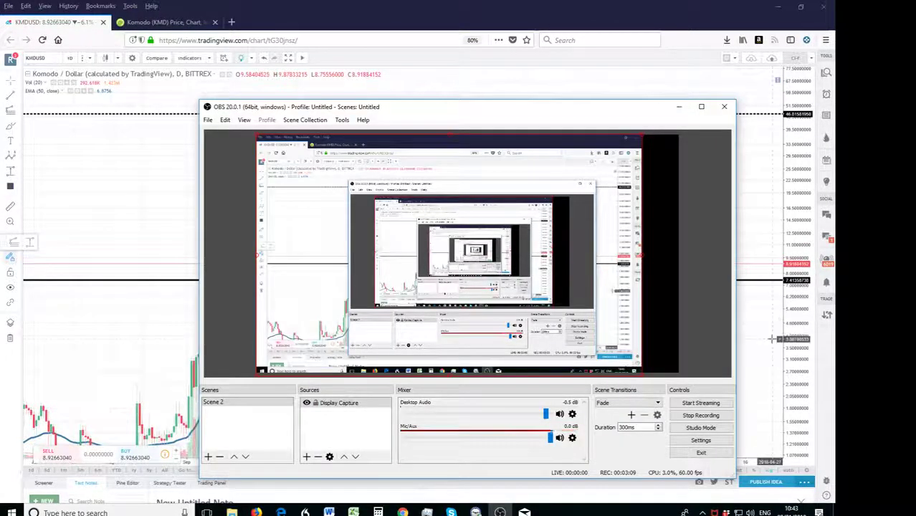